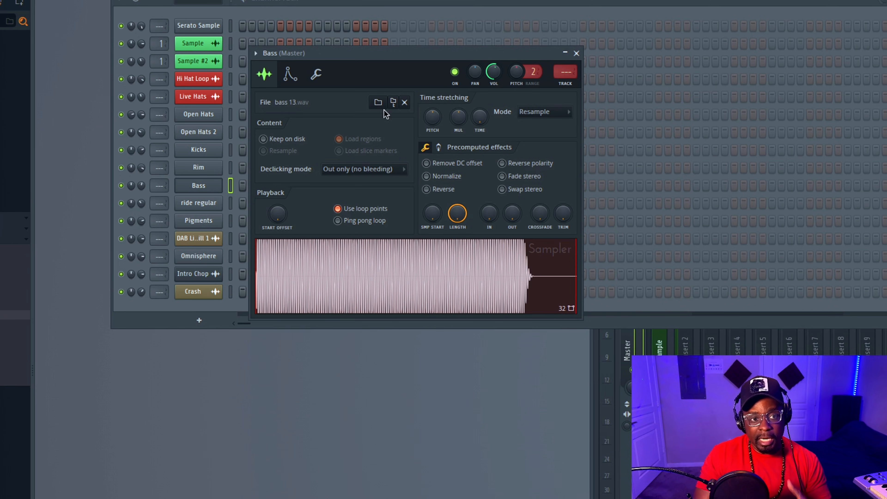
# Enable portamento and mono mode for the Bass channel and adjust its slide time.
pyautogui.click(321, 74)
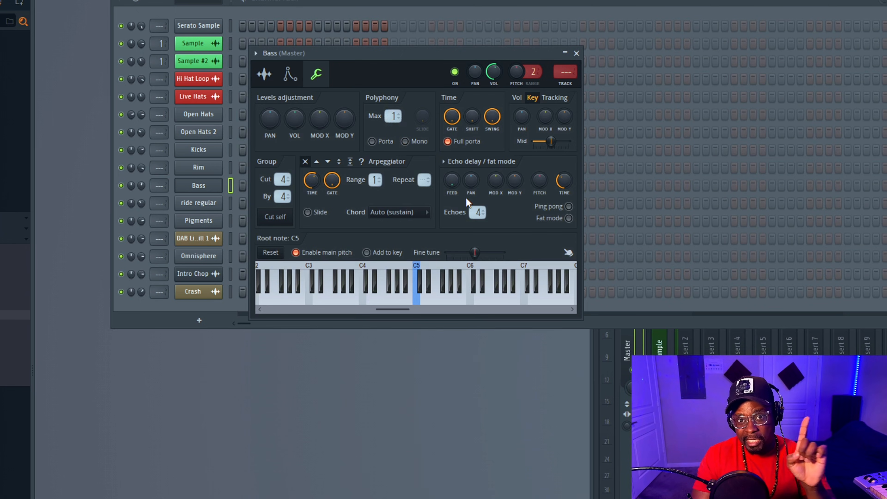
pyautogui.click(384, 142)
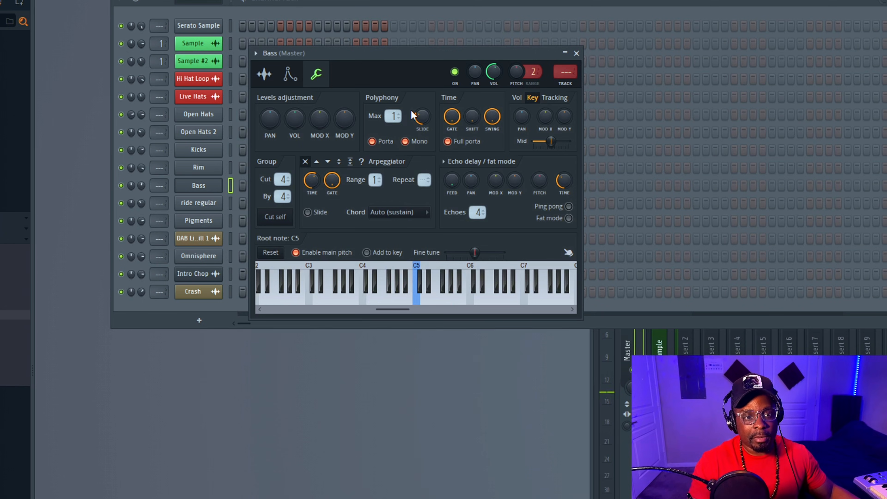
pyautogui.moveTo(412, 113); pyautogui.dragTo(413, 98)
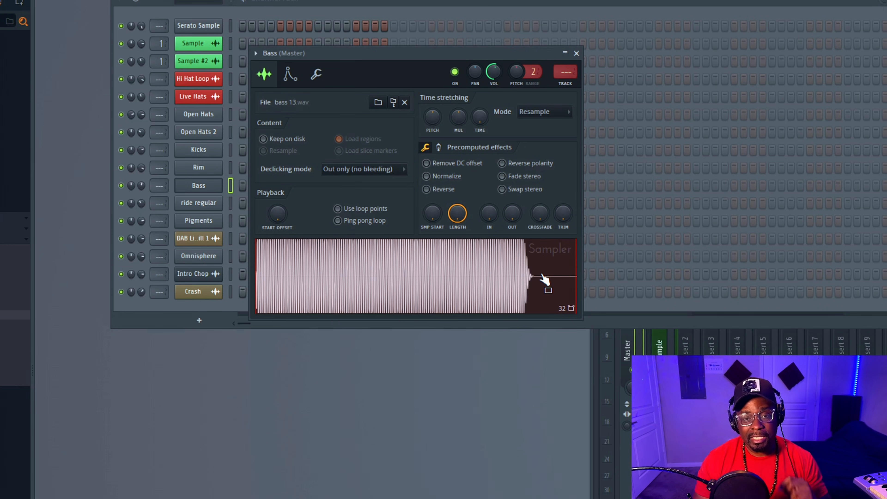
# Open the Bass channel's bass 13 sample in the Edison audio editor, leaving the channel settings in view.
pyautogui.rightClick(491, 279)
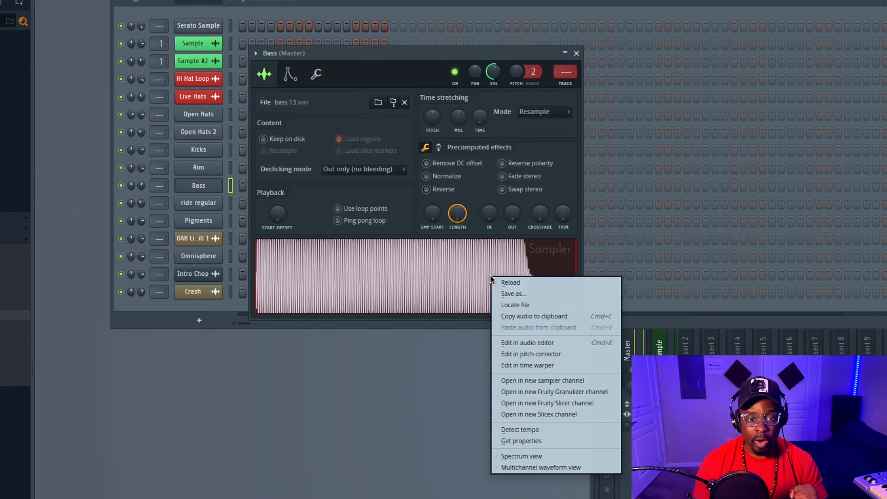
pyautogui.click(552, 344)
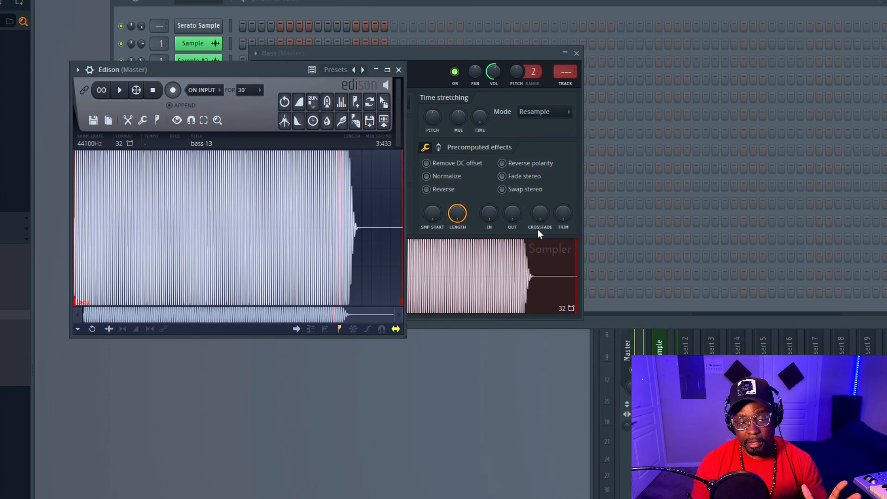
pyautogui.moveTo(253, 75); pyautogui.dragTo(499, 256)
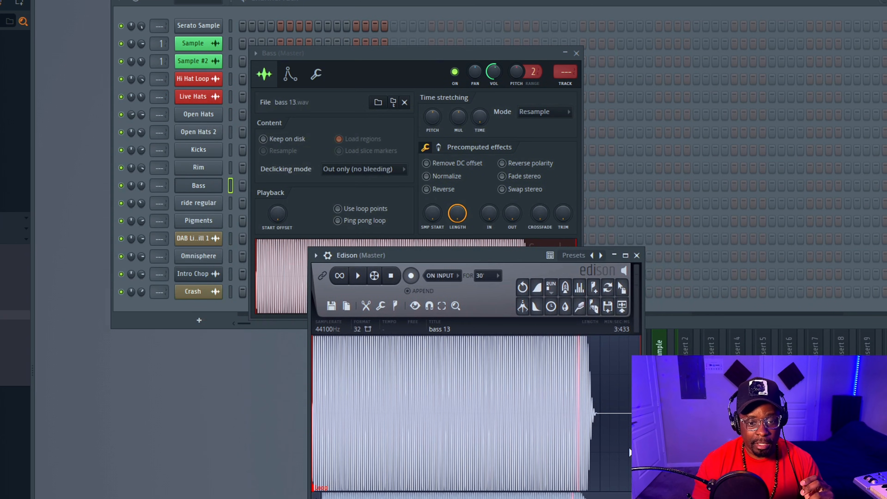
# Select the audible part of the bass 13 waveform from 0:000 to 2:953 and trim the audio to it.
pyautogui.moveTo(593, 423); pyautogui.dragTo(311, 429)
pyautogui.moveTo(596, 432); pyautogui.dragTo(595, 431)
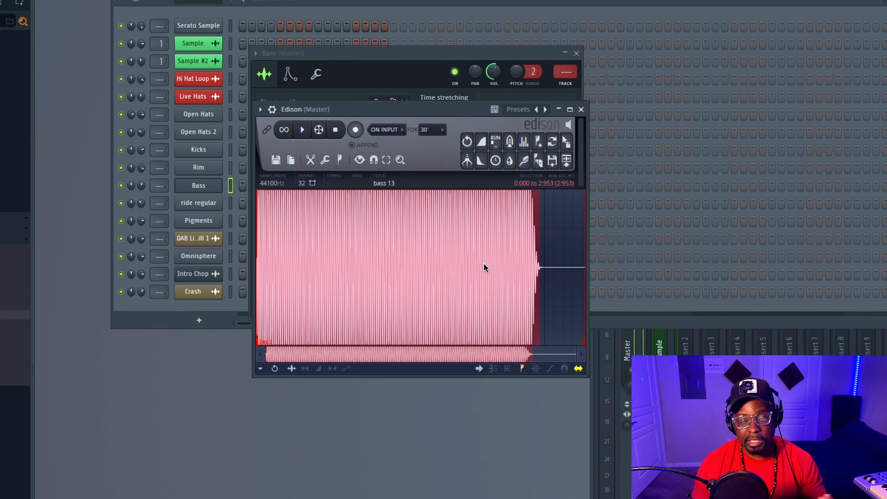
pyautogui.rightClick(483, 264)
pyautogui.moveTo(517, 297)
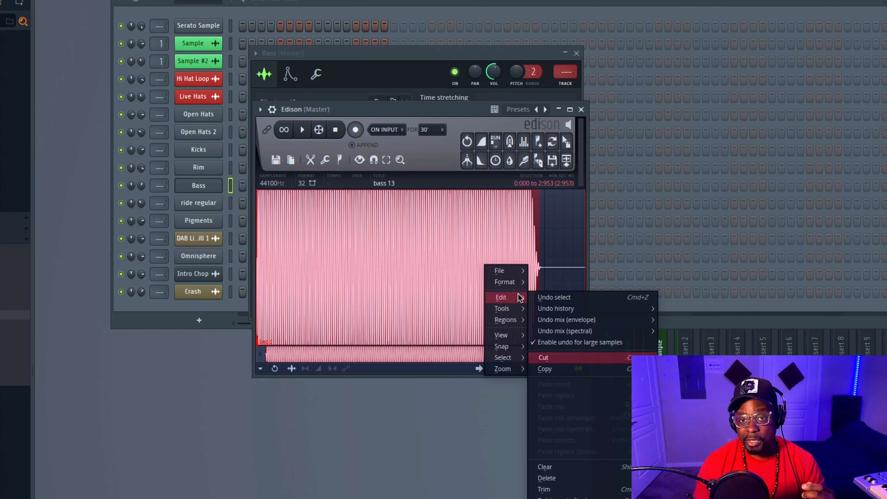
pyautogui.click(552, 489)
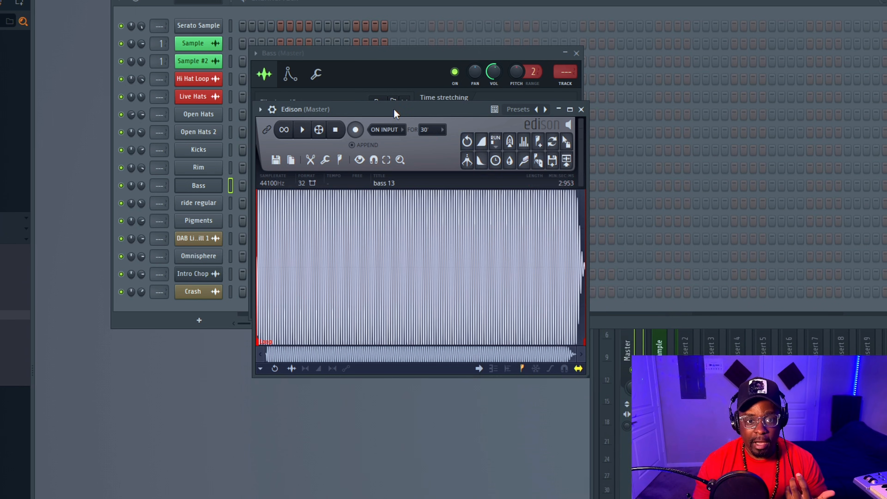
# Load the trimmed bass audio from Edison into the Bass channel's sampler, close the editor and adjust the sample's fade-out.
pyautogui.moveTo(393, 109); pyautogui.dragTo(594, 302)
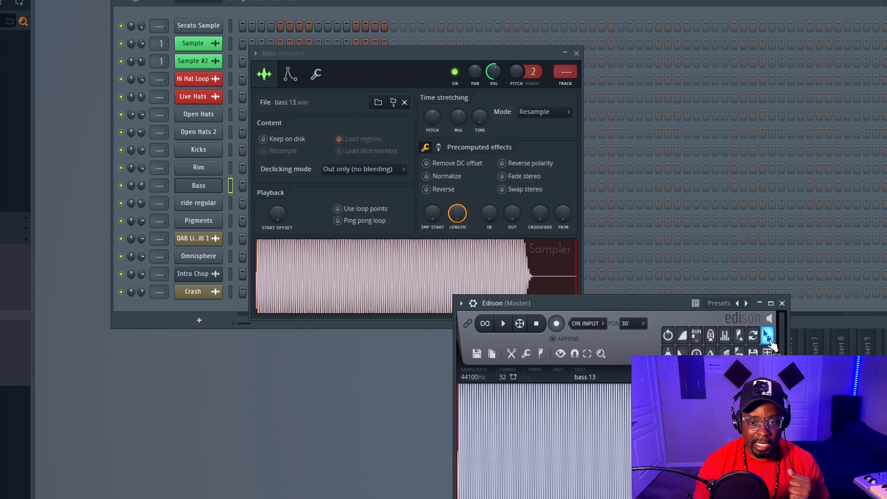
pyautogui.click(762, 300)
pyautogui.moveTo(759, 342); pyautogui.dragTo(462, 267)
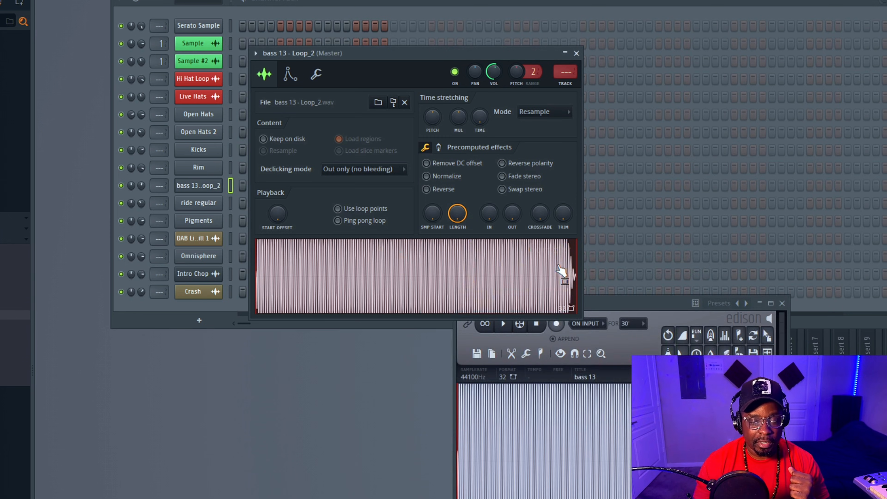
pyautogui.click(782, 303)
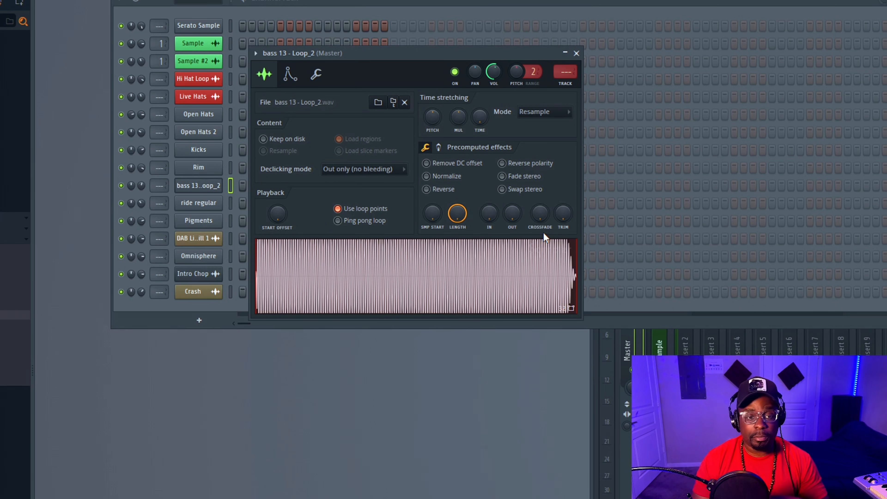
pyautogui.moveTo(512, 212)
pyautogui.mouseDown()
pyautogui.moveTo(512, 187)
pyautogui.moveTo(511, 215)
pyautogui.mouseUp()
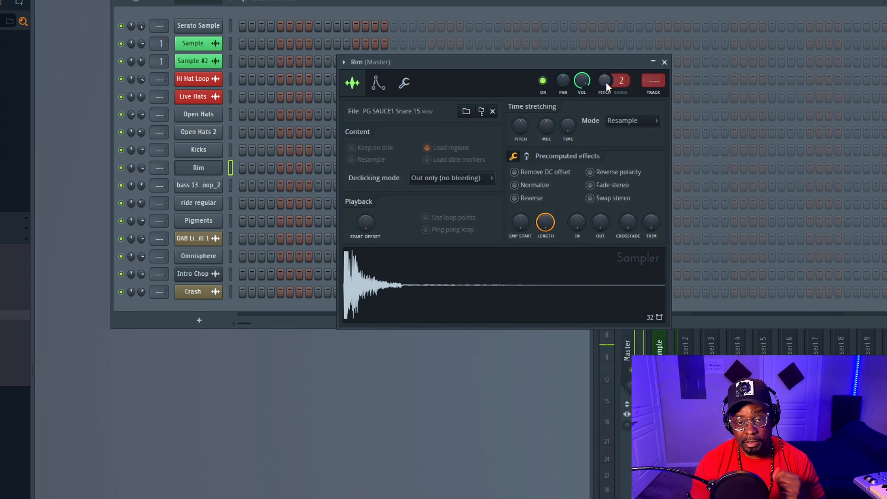
# Adjust the Rim channel's pitch, trying pitch ranges of 5 and 9.
pyautogui.moveTo(614, 80); pyautogui.dragTo(614, 74)
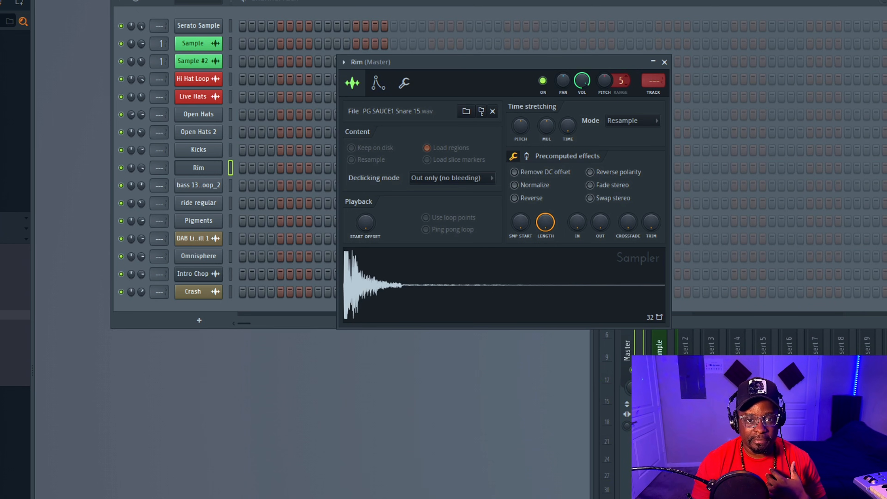
pyautogui.moveTo(604, 80); pyautogui.dragTo(604, 117)
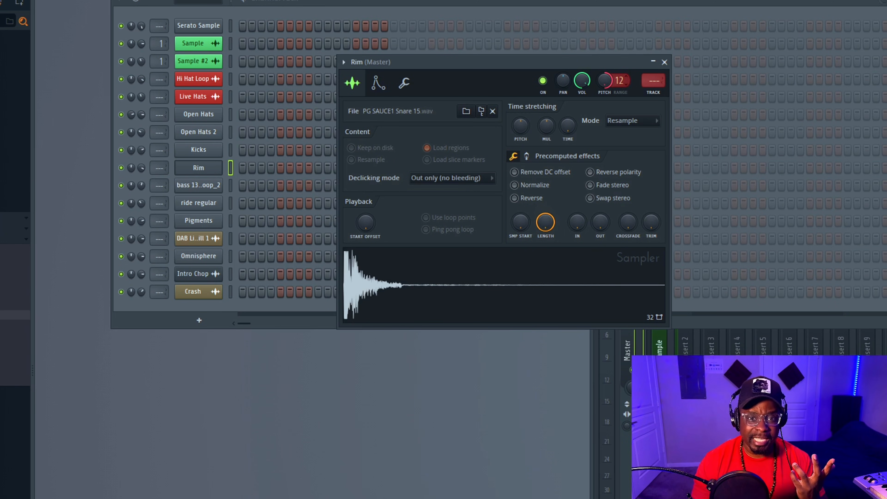
pyautogui.moveTo(620, 81); pyautogui.dragTo(619, 88)
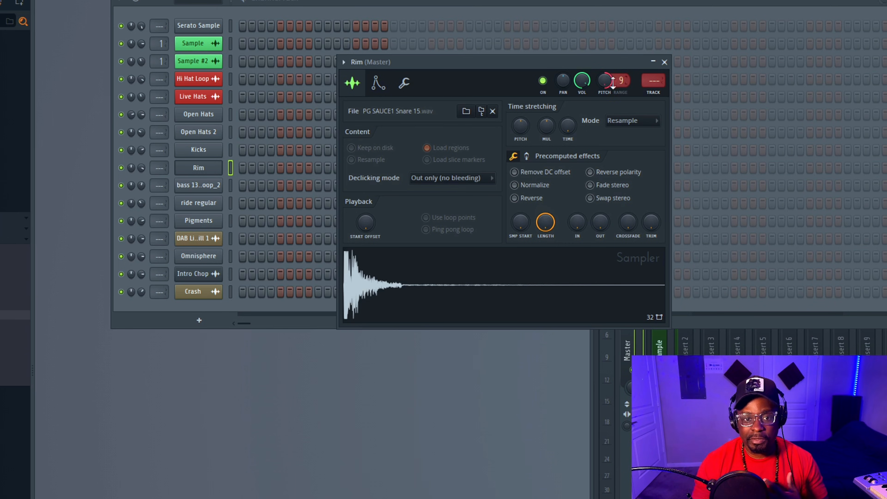
pyautogui.moveTo(621, 81); pyautogui.dragTo(605, 88)
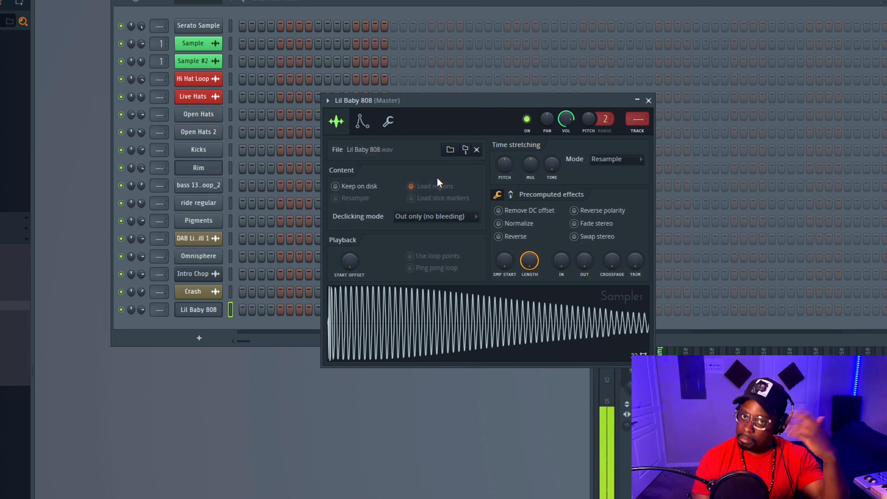
# Shape the Lil Baby 808's volume envelope with attack and release both at minimum.
pyautogui.click(371, 125)
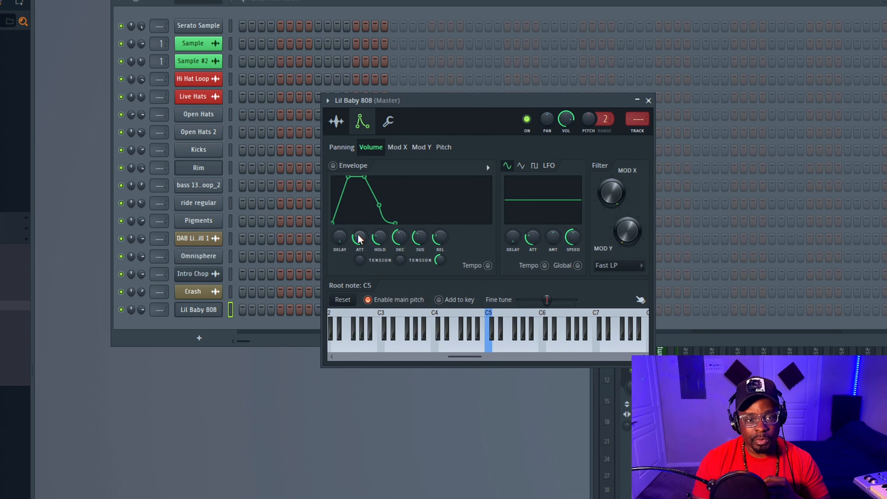
pyautogui.moveTo(431, 102); pyautogui.dragTo(442, 101)
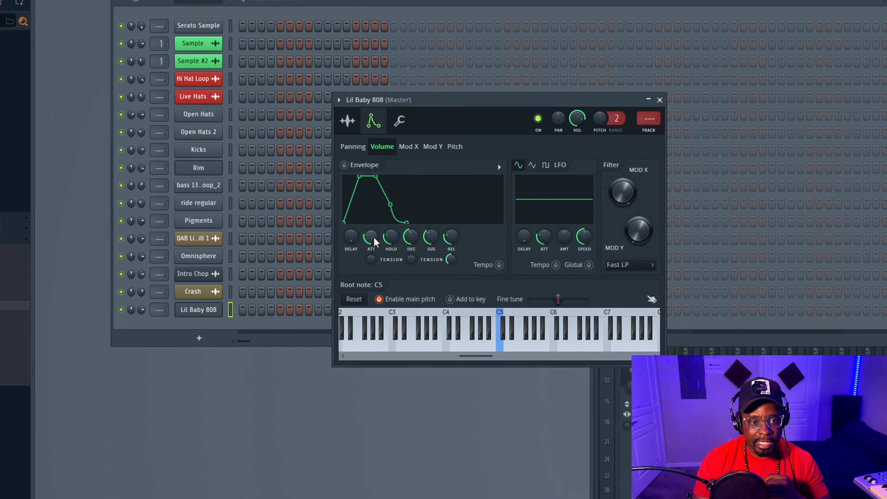
pyautogui.moveTo(373, 240); pyautogui.dragTo(373, 249)
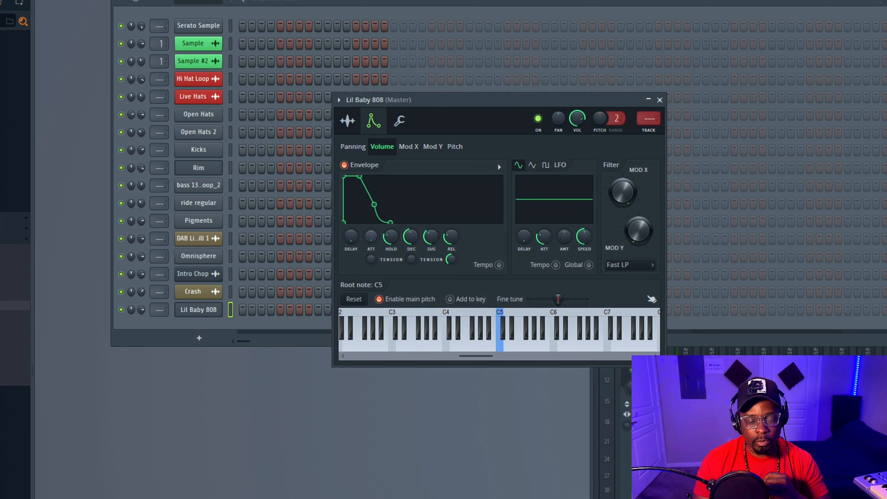
pyautogui.moveTo(451, 240); pyautogui.dragTo(450, 246)
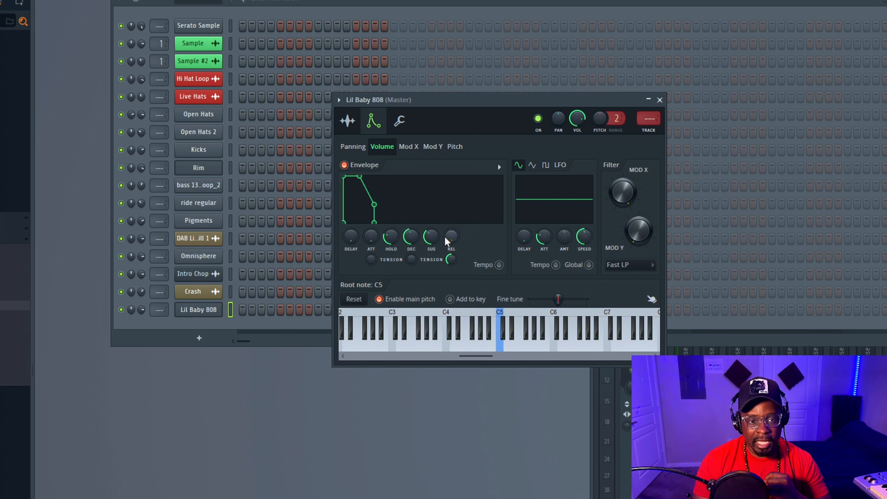
# Raise the 808 volume envelope's sustain to maximum, lengthen its hold and play a test note.
pyautogui.moveTo(436, 240); pyautogui.dragTo(437, 230)
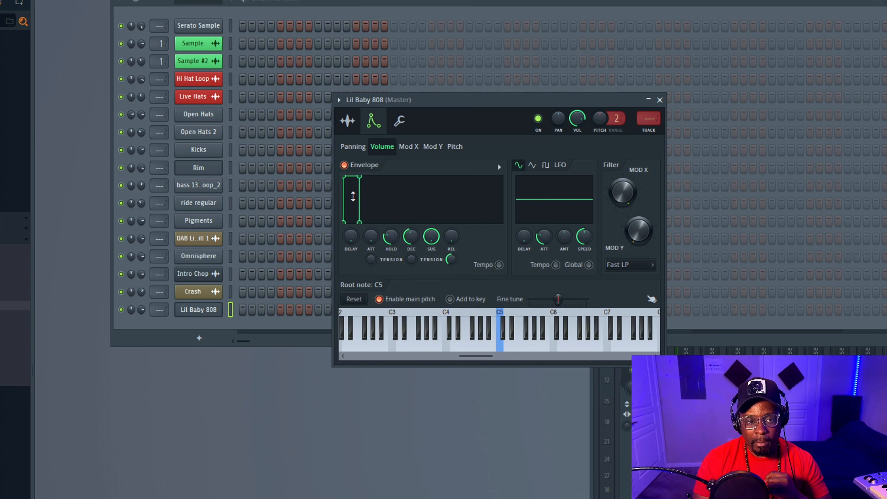
pyautogui.moveTo(361, 225); pyautogui.dragTo(380, 222)
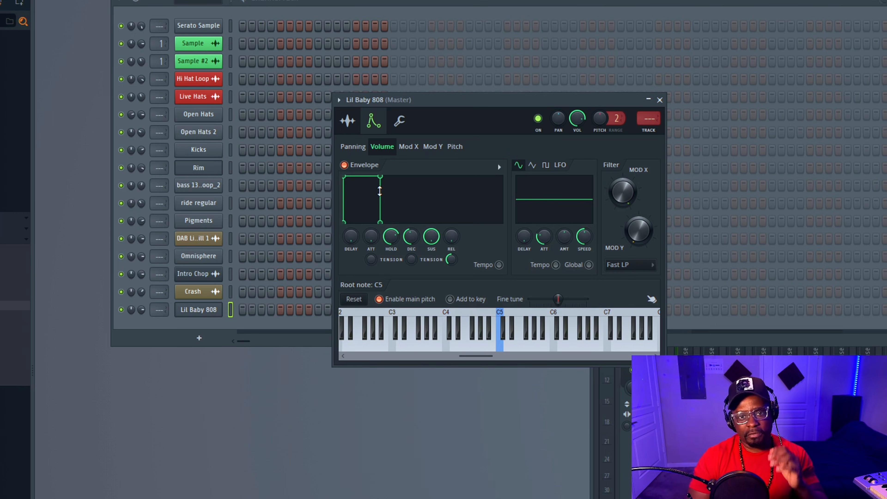
pyautogui.press('z')
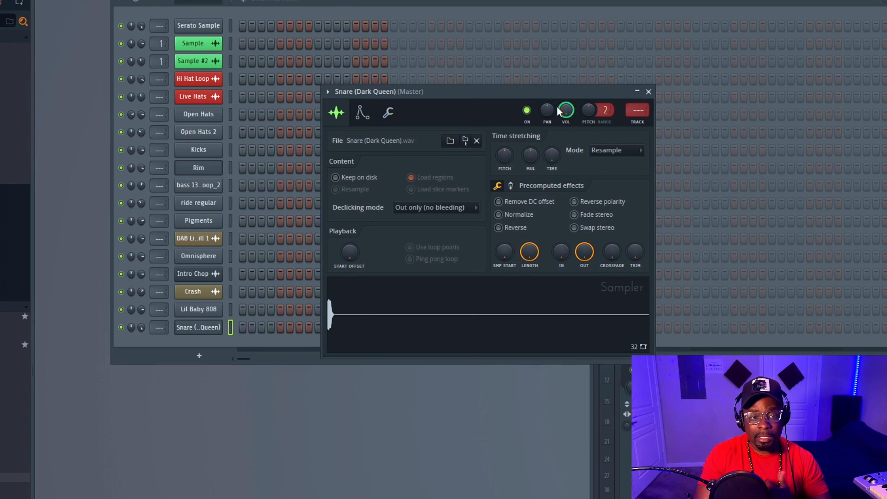
# Switch Normalize on and off for the Snare (Dark Queen) sample to compare its level with and without it.
pyautogui.click(392, 116)
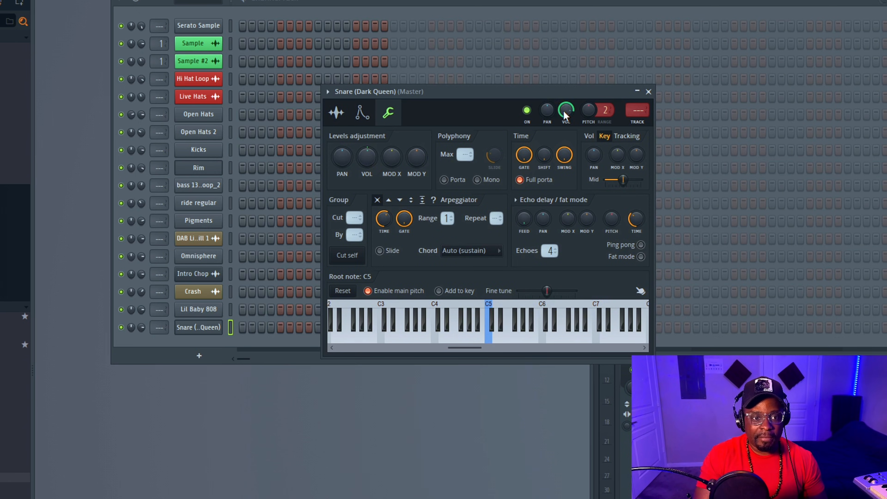
pyautogui.click(336, 112)
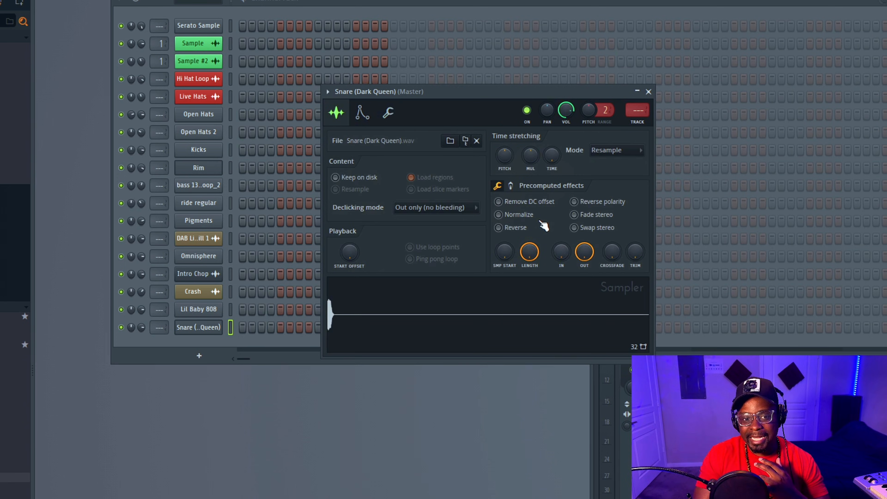
pyautogui.click(523, 217)
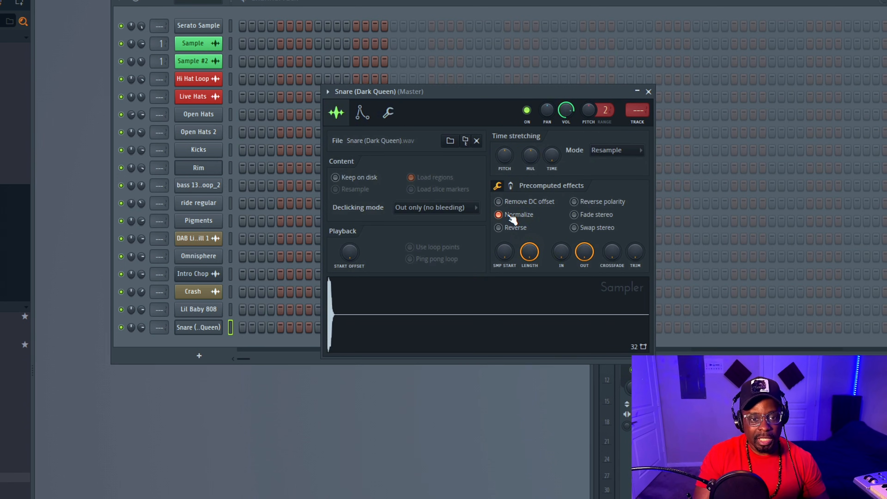
pyautogui.click(513, 219)
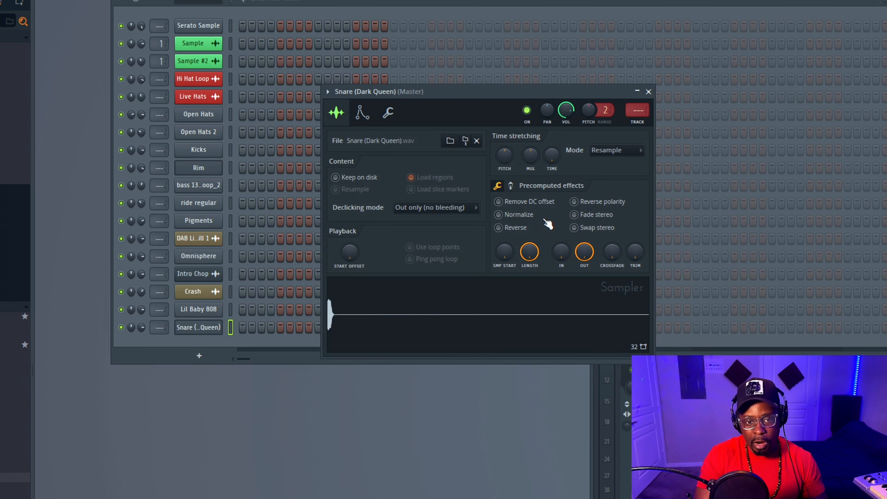
pyautogui.click(531, 219)
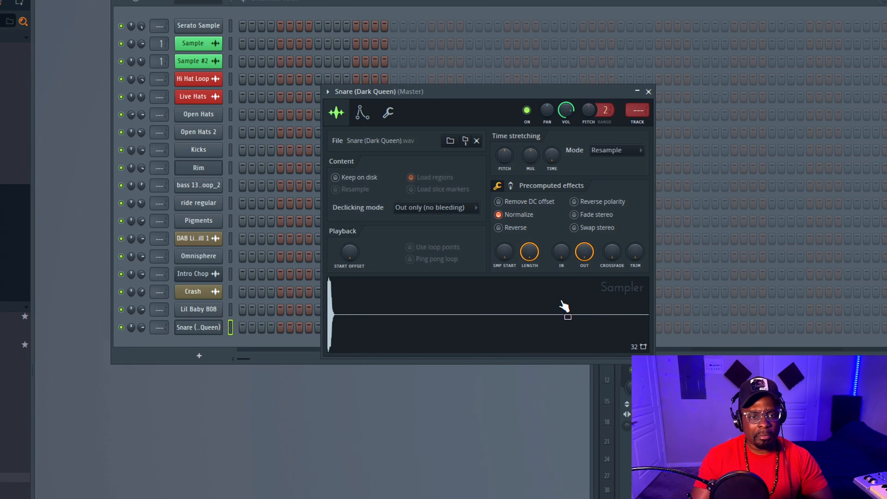
pyautogui.click(522, 214)
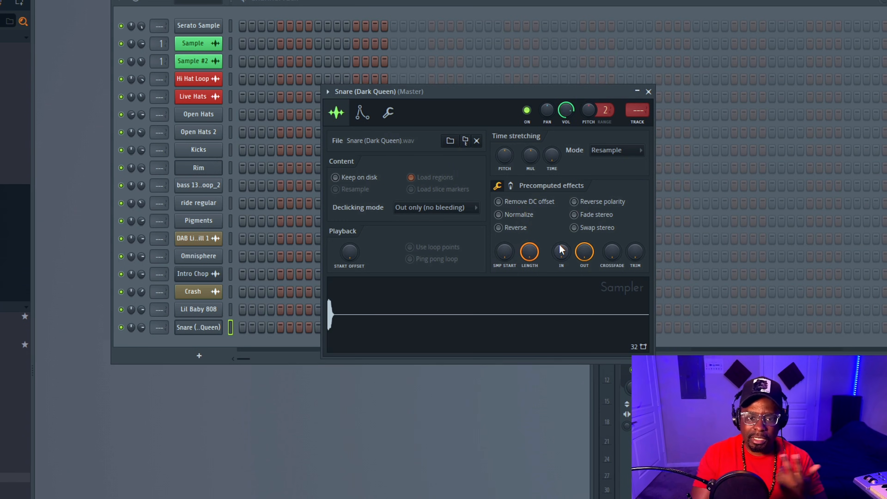
# Check the snare's second set of precomputed effects, such as reverb and stereo delay, and normalize the sample.
pyautogui.click(511, 186)
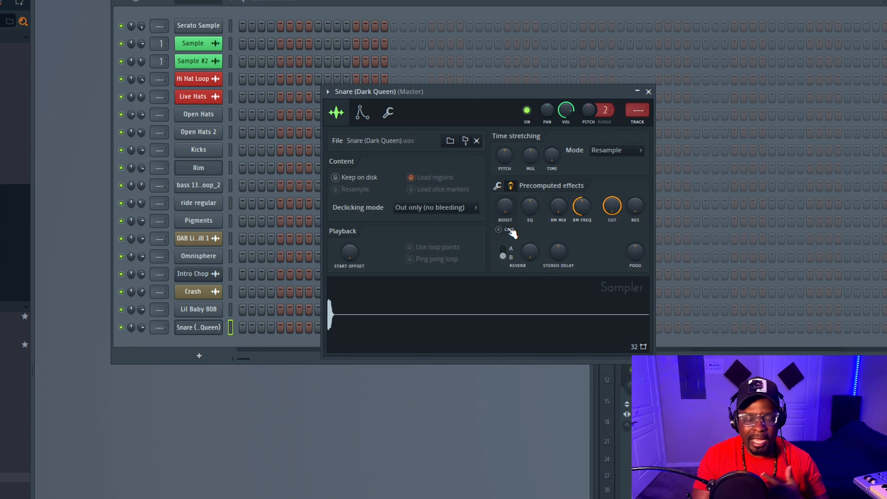
pyautogui.click(497, 186)
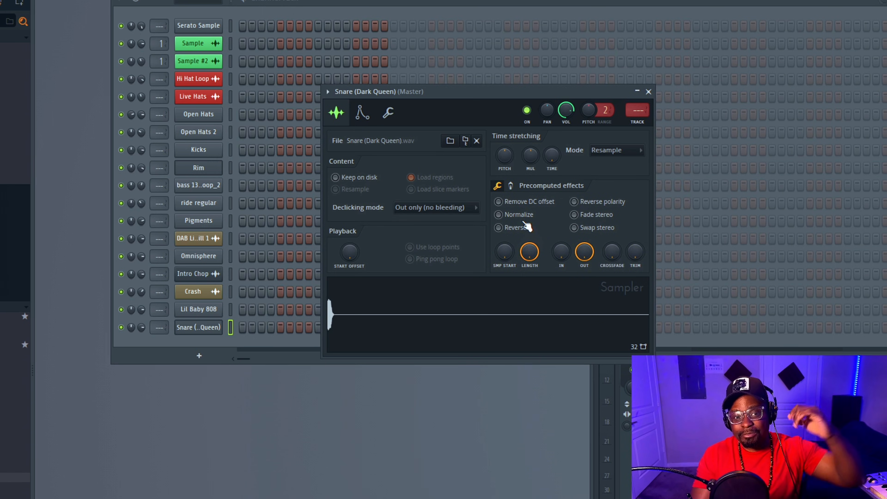
pyautogui.click(529, 218)
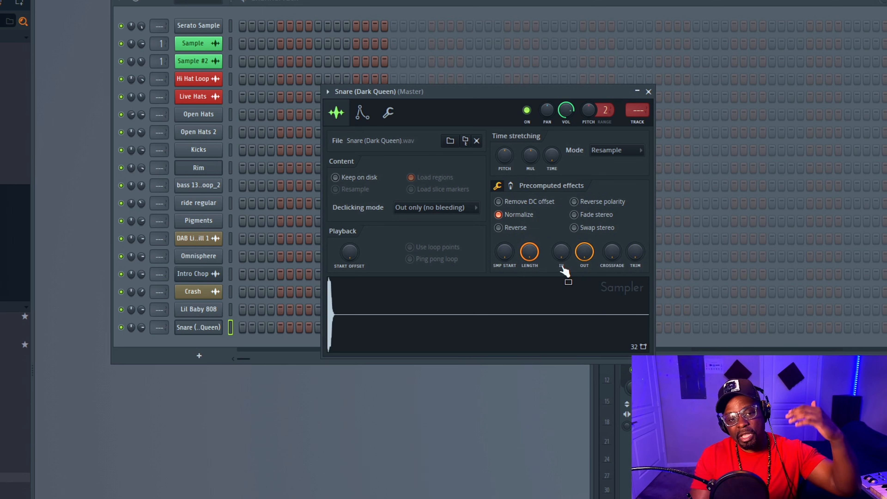